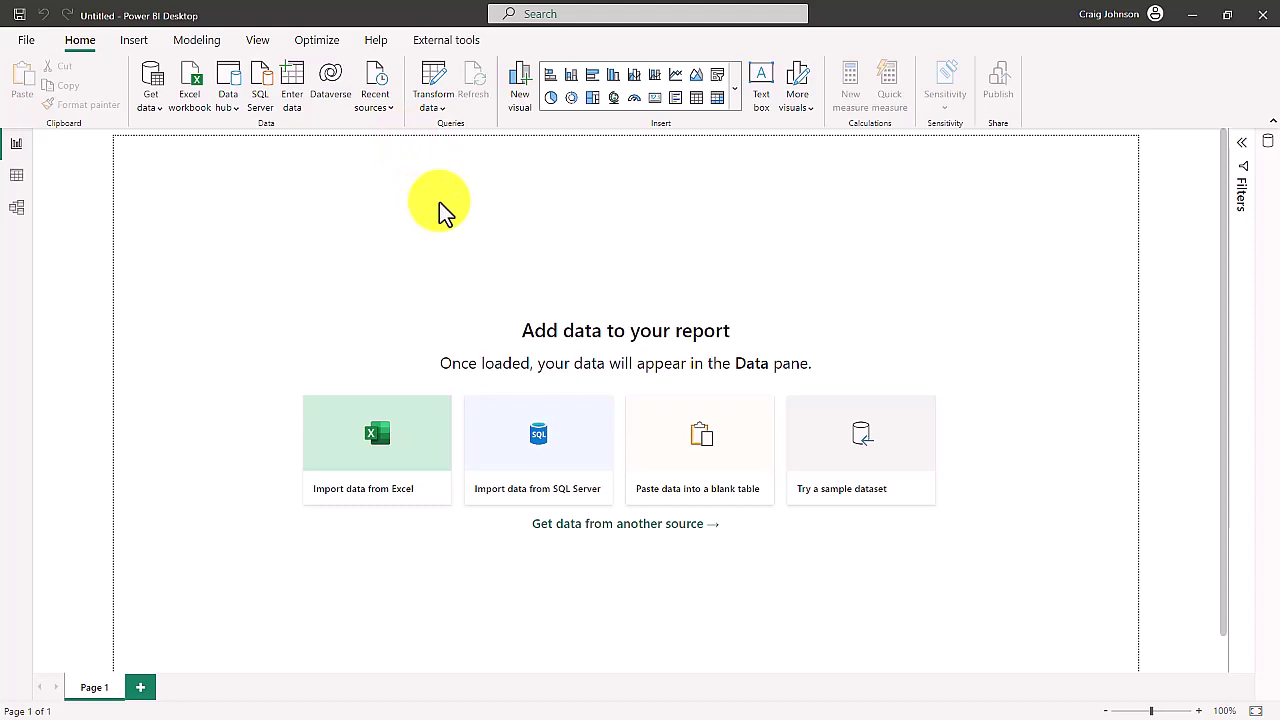
Open Power Query Editor and load the AdventureWorks Sales Excel workbook as a new source
left_click(437, 105)
left_click(448, 132)
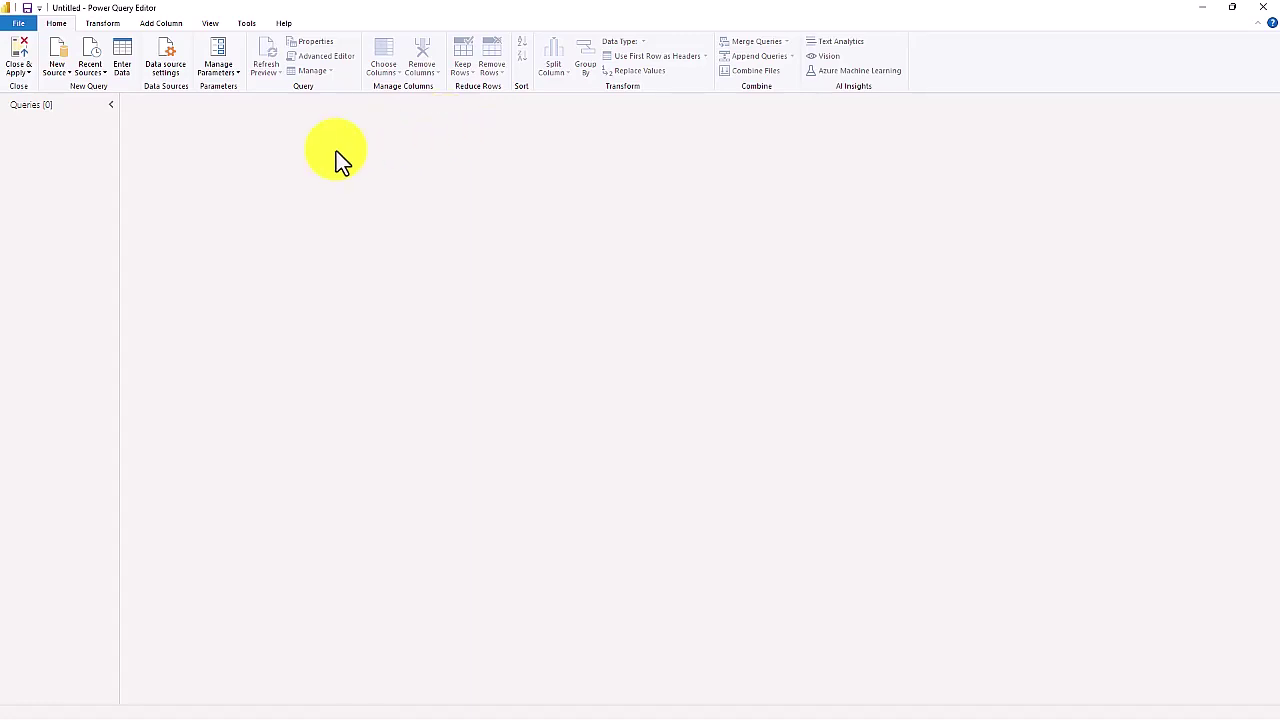
left_click(62, 67)
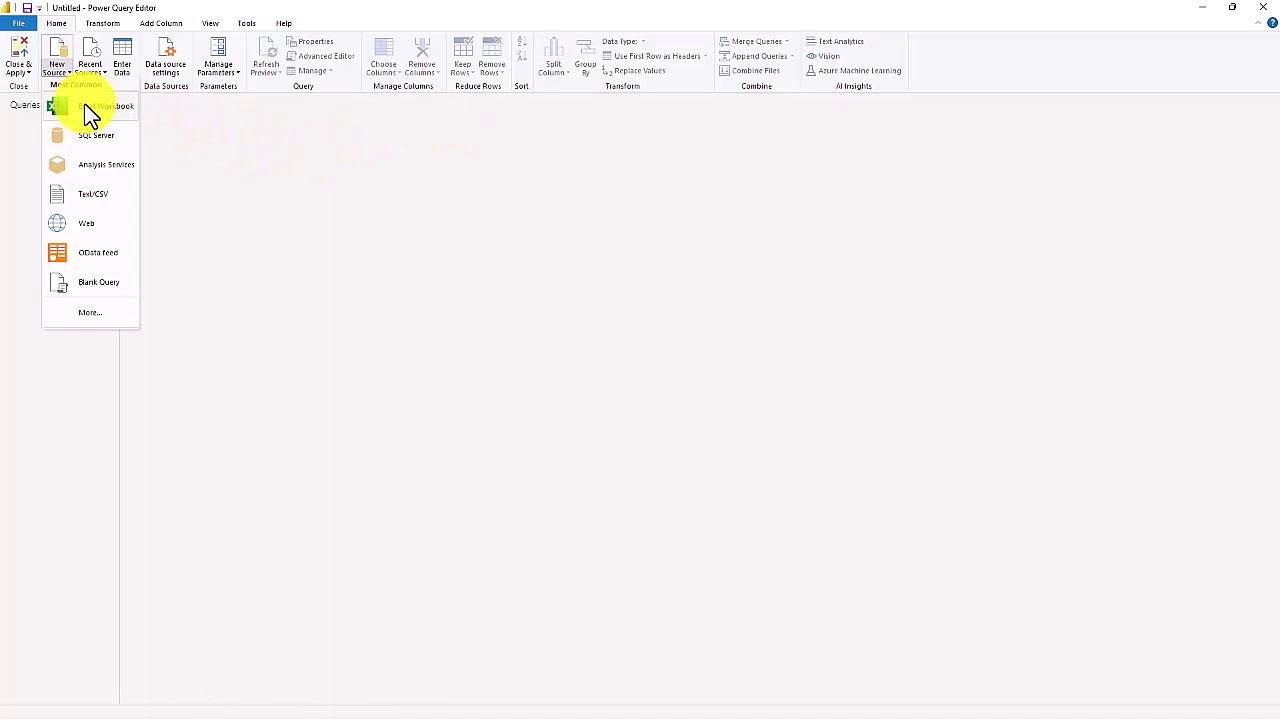
left_click(88, 108)
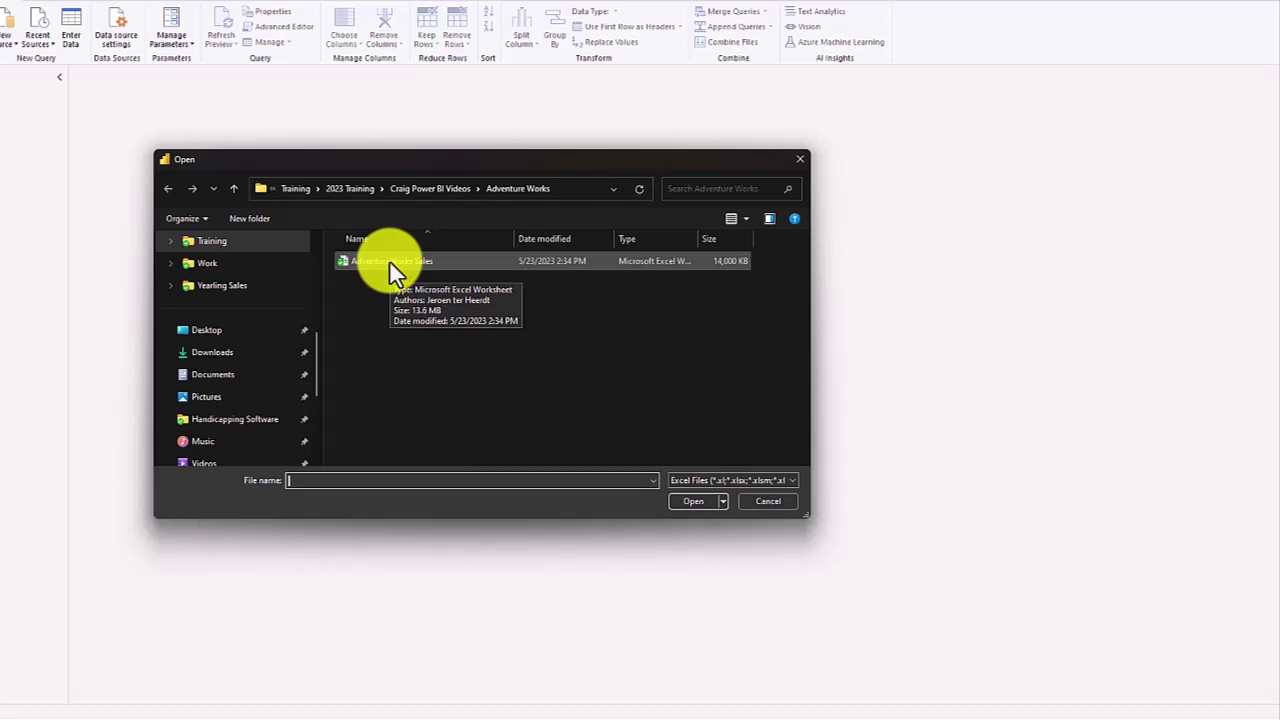
left_click(389, 260)
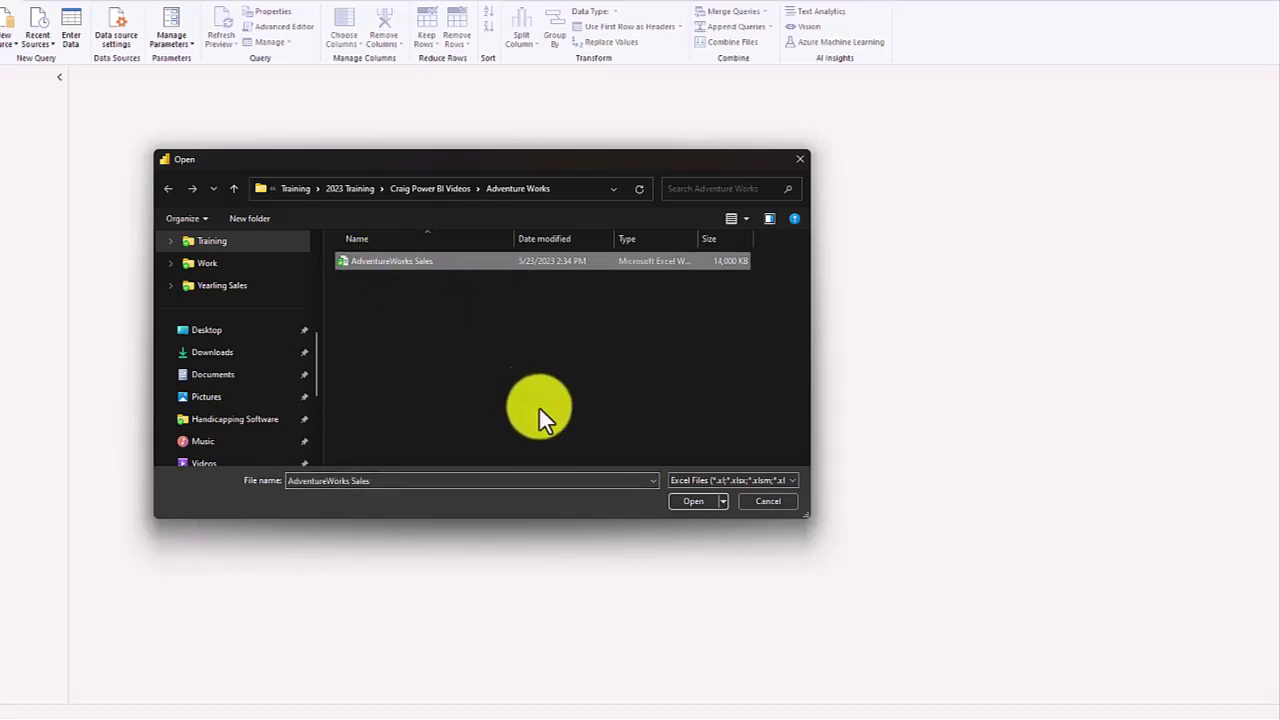
left_click(697, 503)
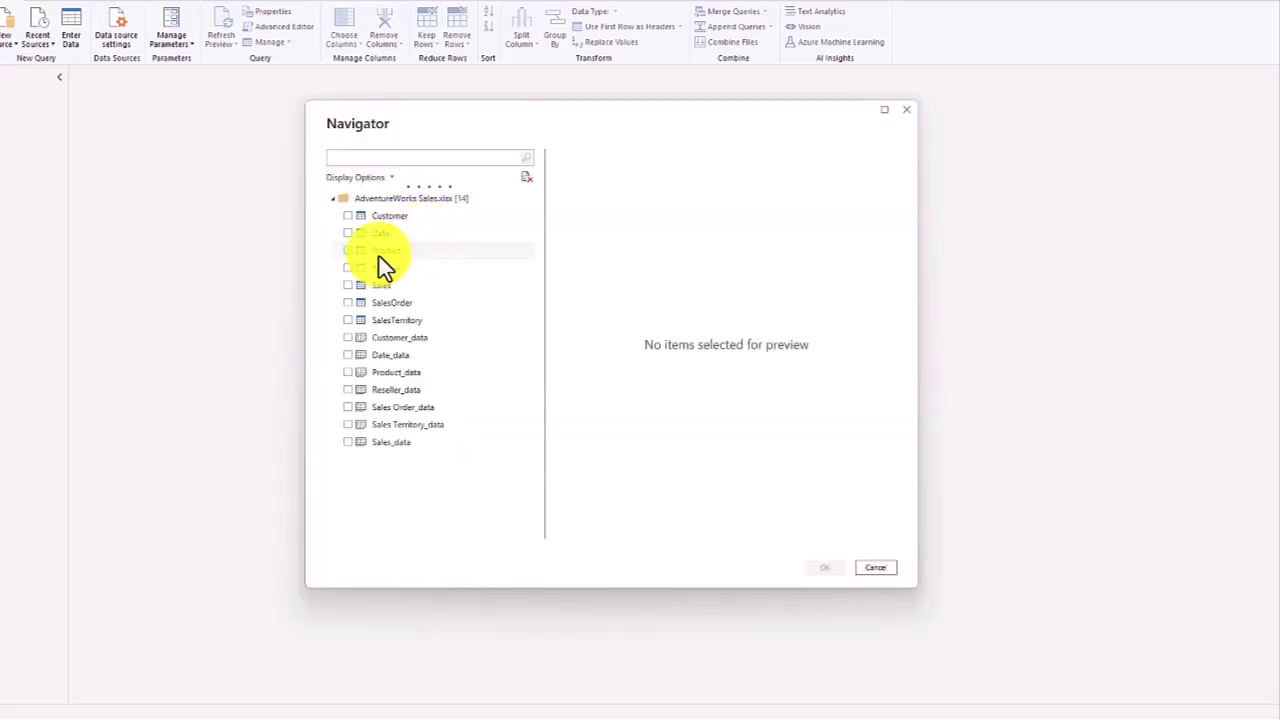
Select the Product table in the Navigator and load it into Power Query Editor
left_click(348, 250)
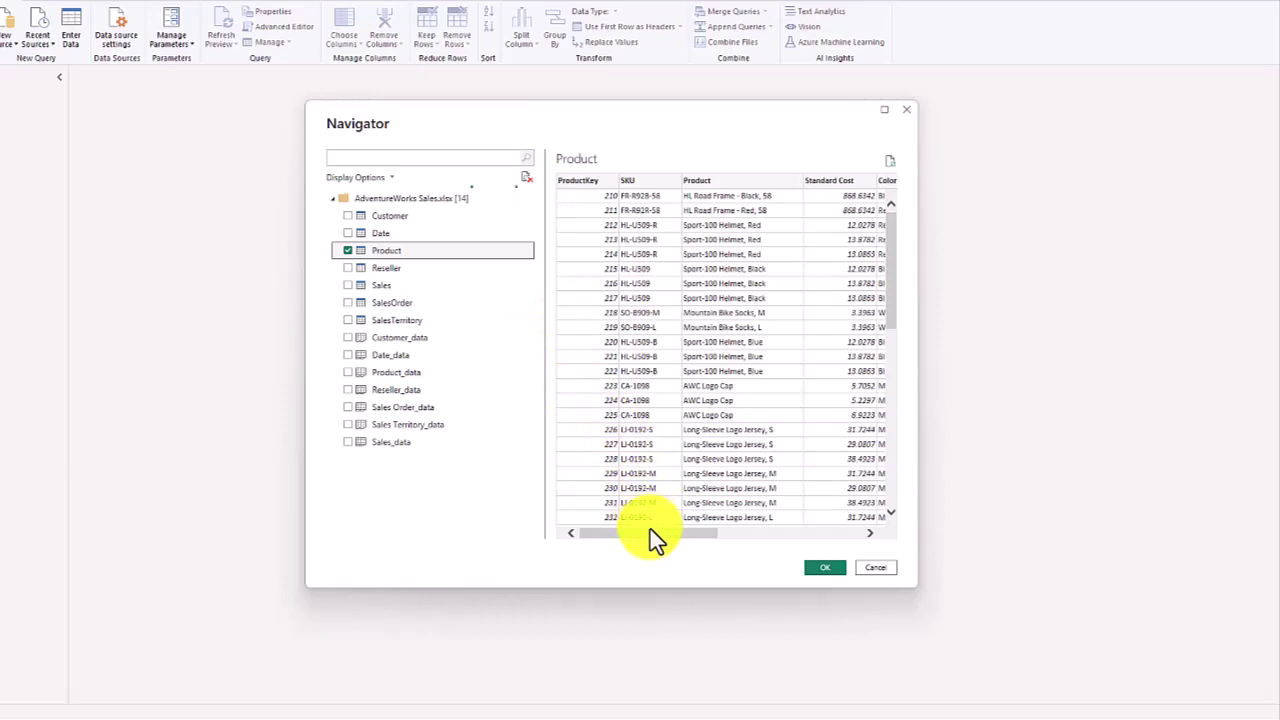
mouse_move(650, 529)
left_mouse_down()
mouse_move(825, 524)
mouse_move(631, 531)
left_mouse_up()
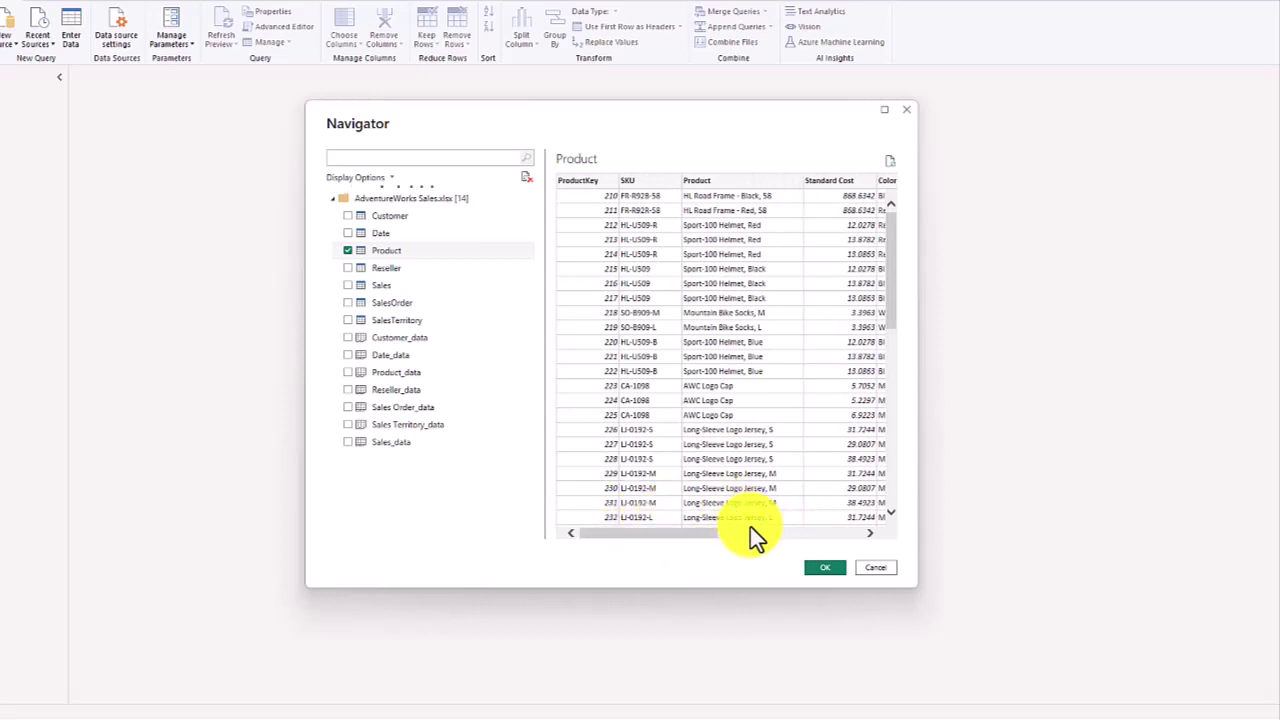
left_click(819, 569)
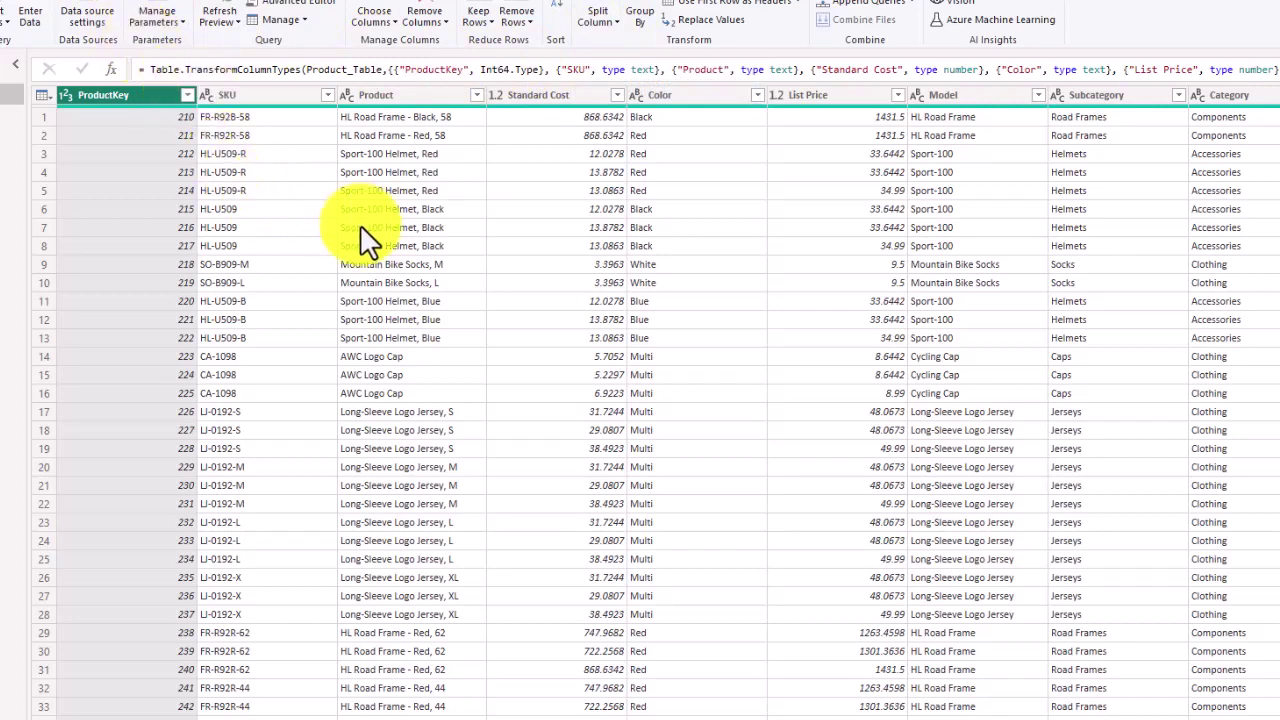
Remove the Standard Cost, List Price and Category columns from the Product query
left_click(541, 97)
right_click(541, 97)
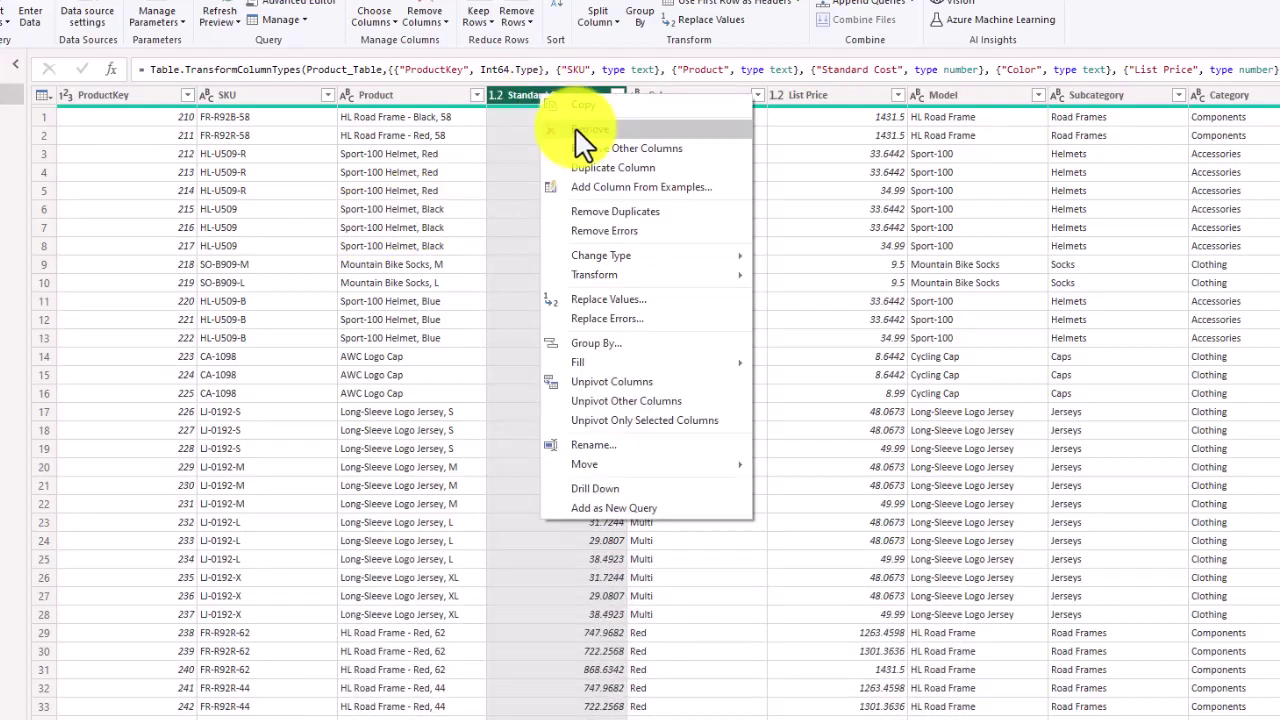
left_click(575, 127)
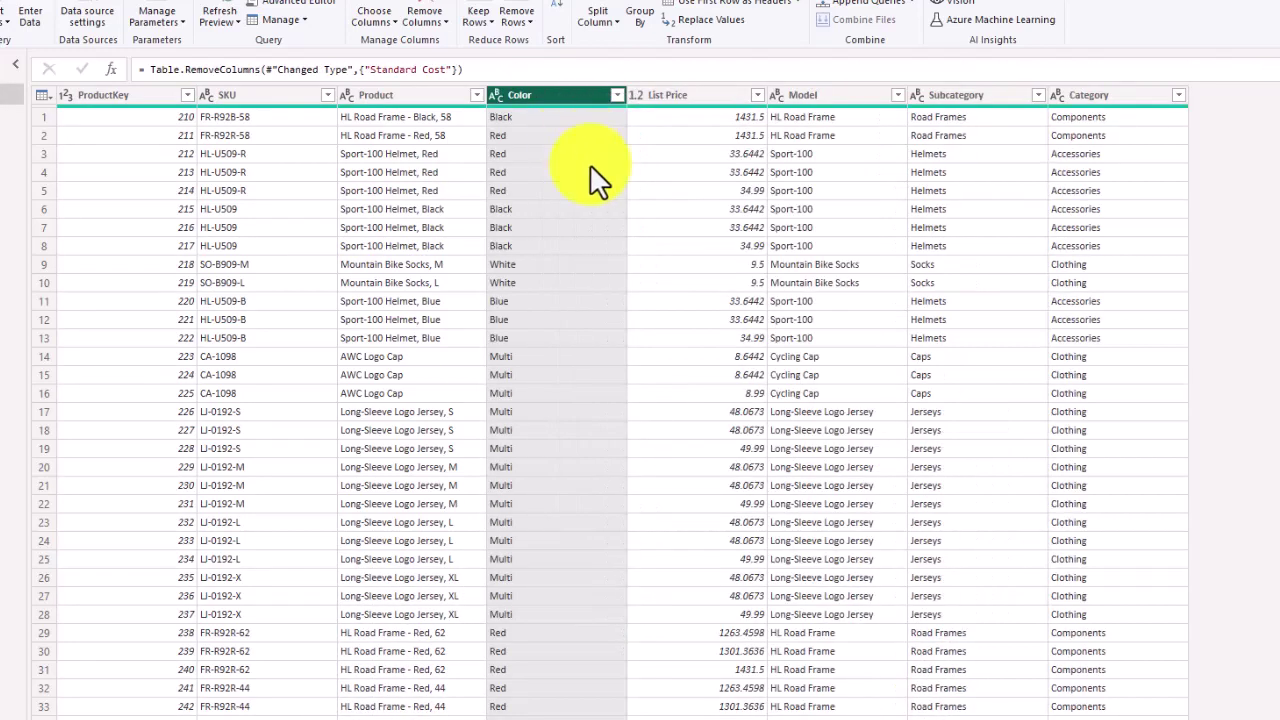
left_click(687, 93)
right_click(687, 93)
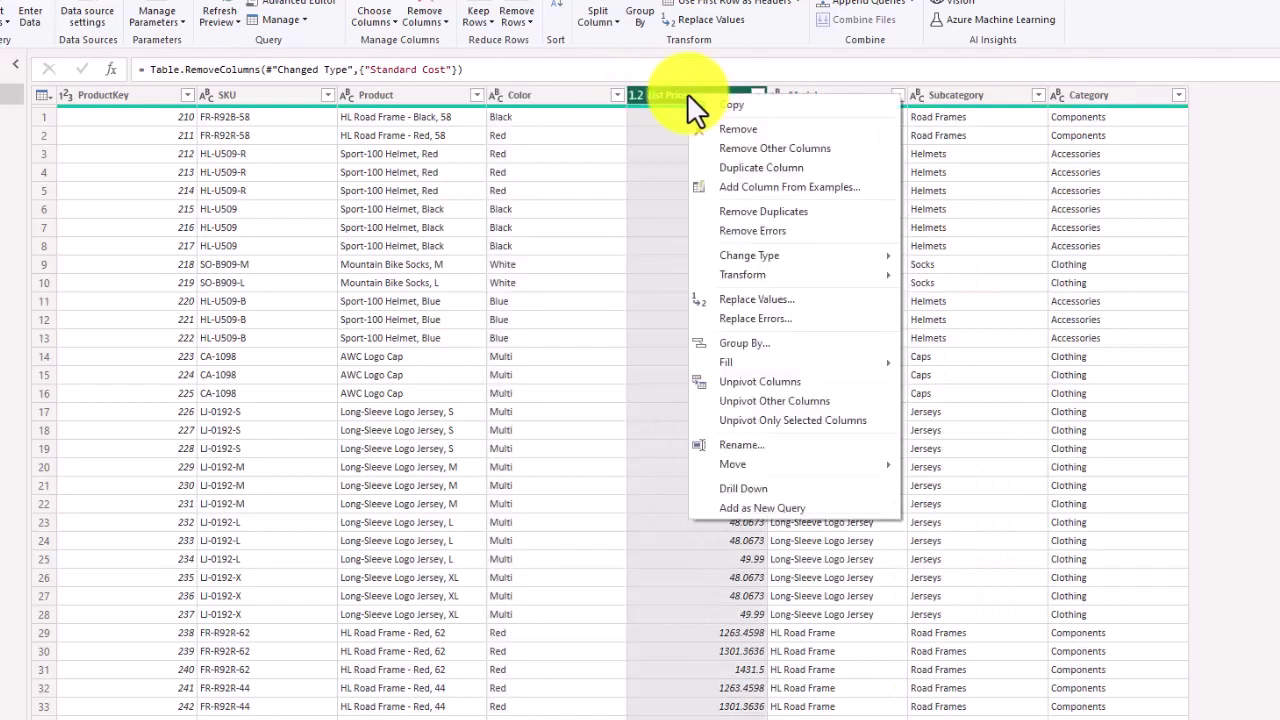
key("Escape")
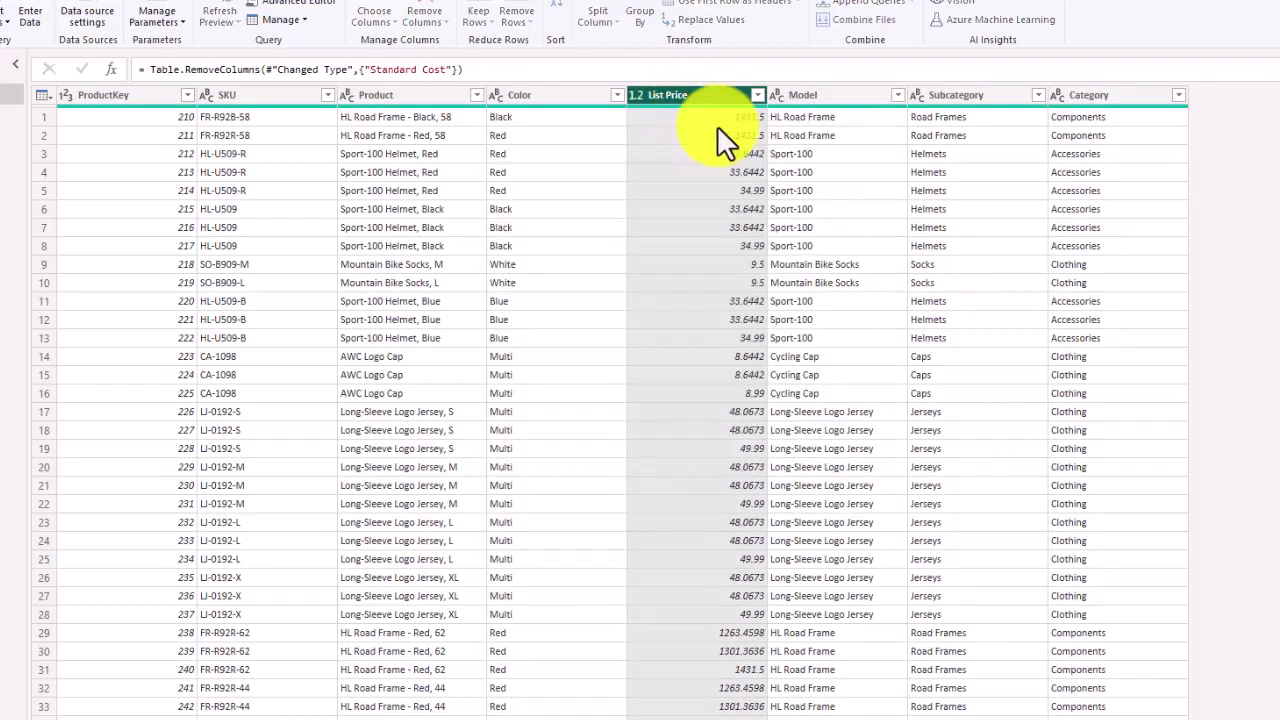
key("Delete")
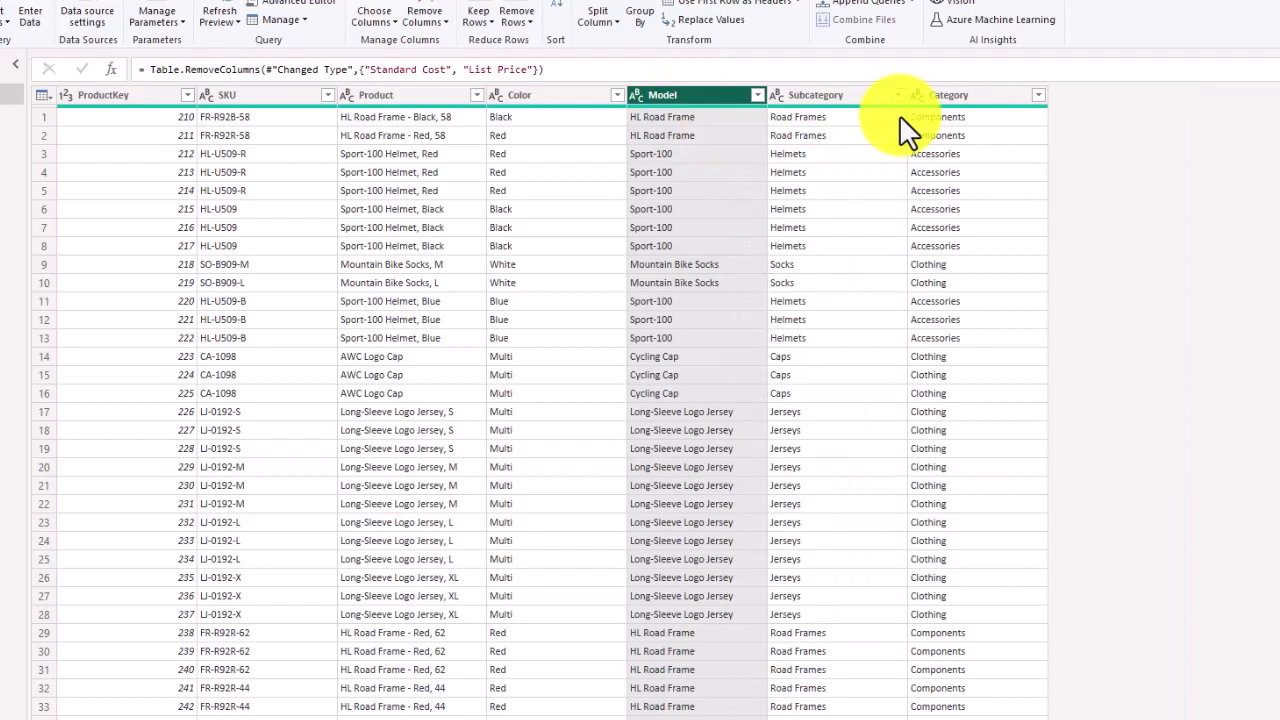
left_click(931, 94)
right_click(931, 94)
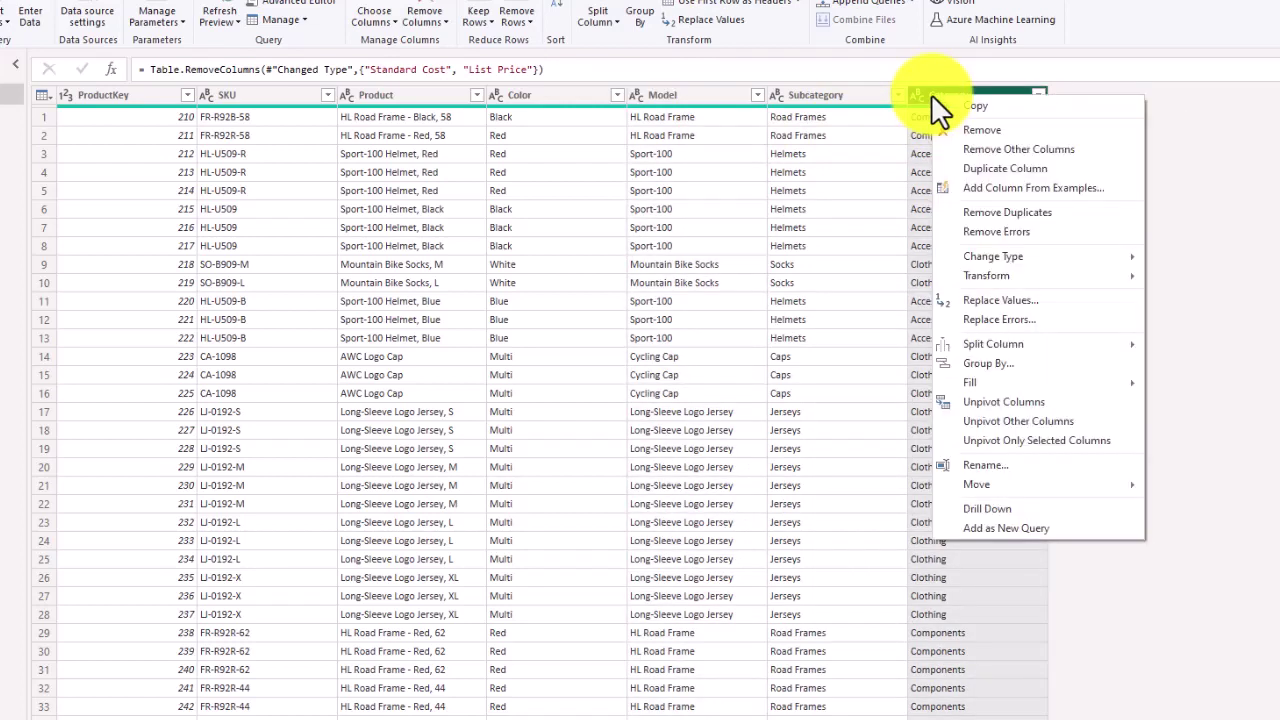
key("Escape")
key("Delete")
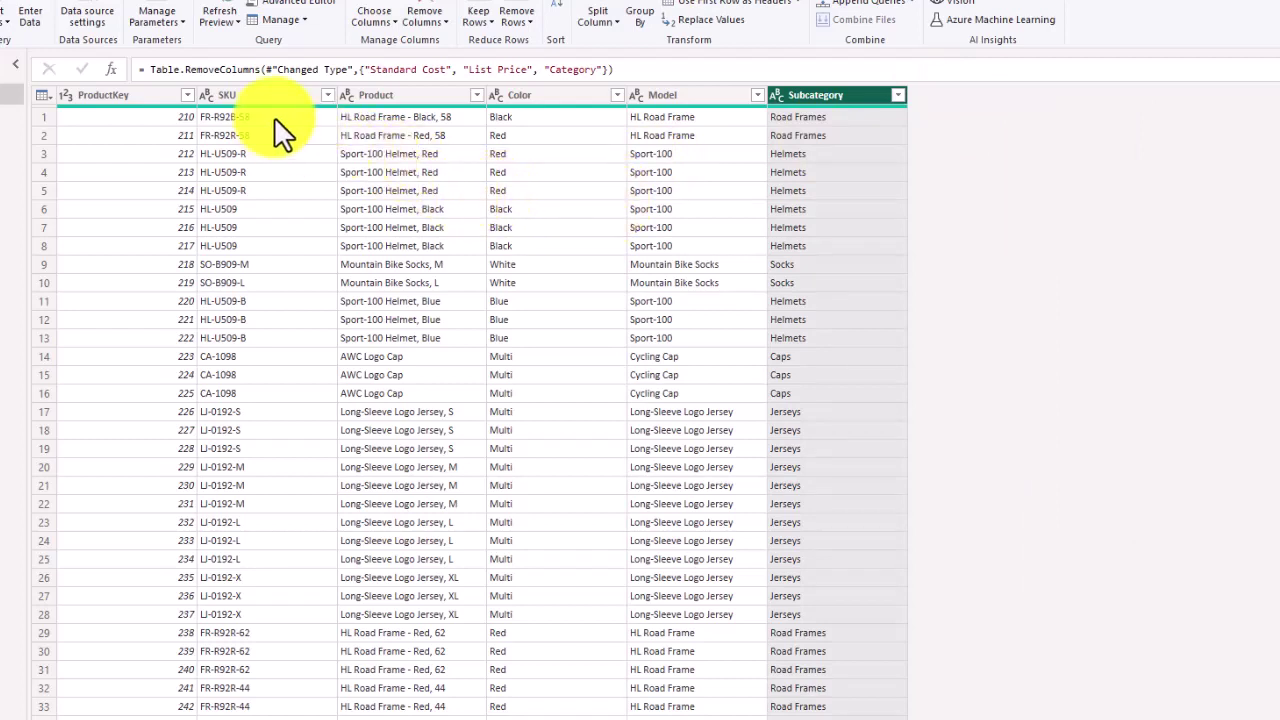
From the SKU column, add a new lowercase column using Add Column > Format
left_click(118, 0)
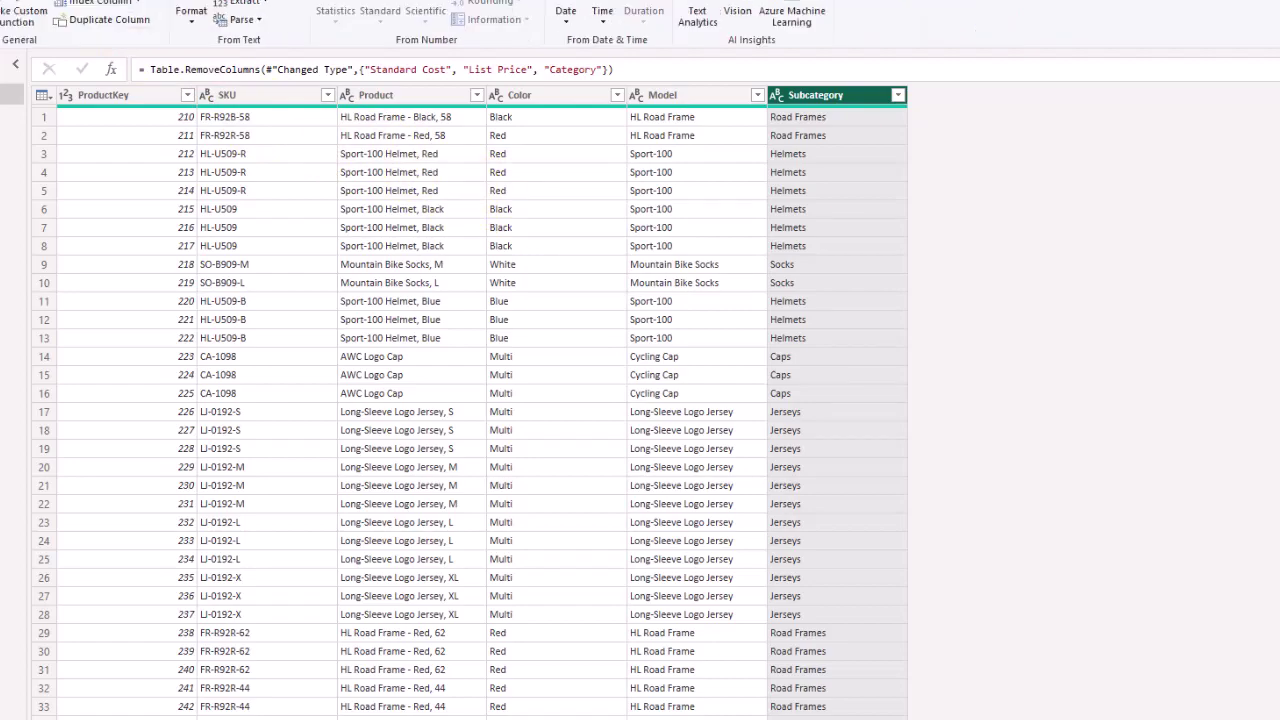
left_click(255, 93)
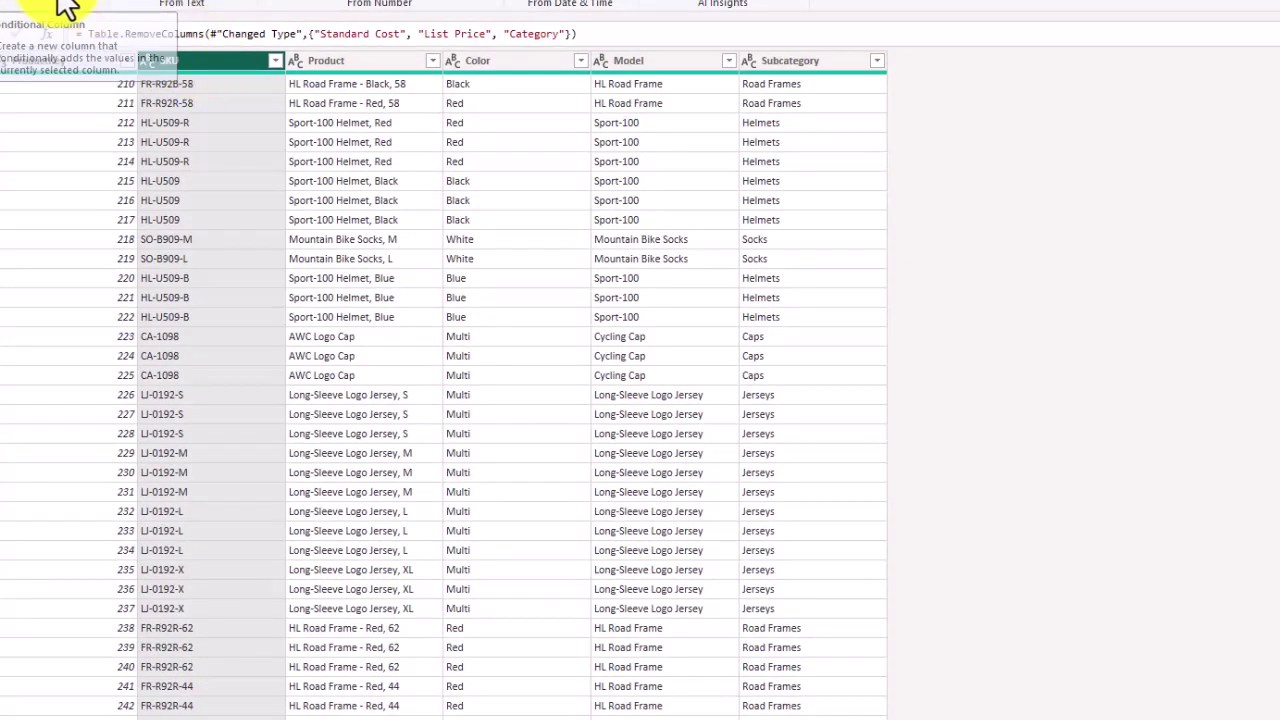
left_click(138, 5)
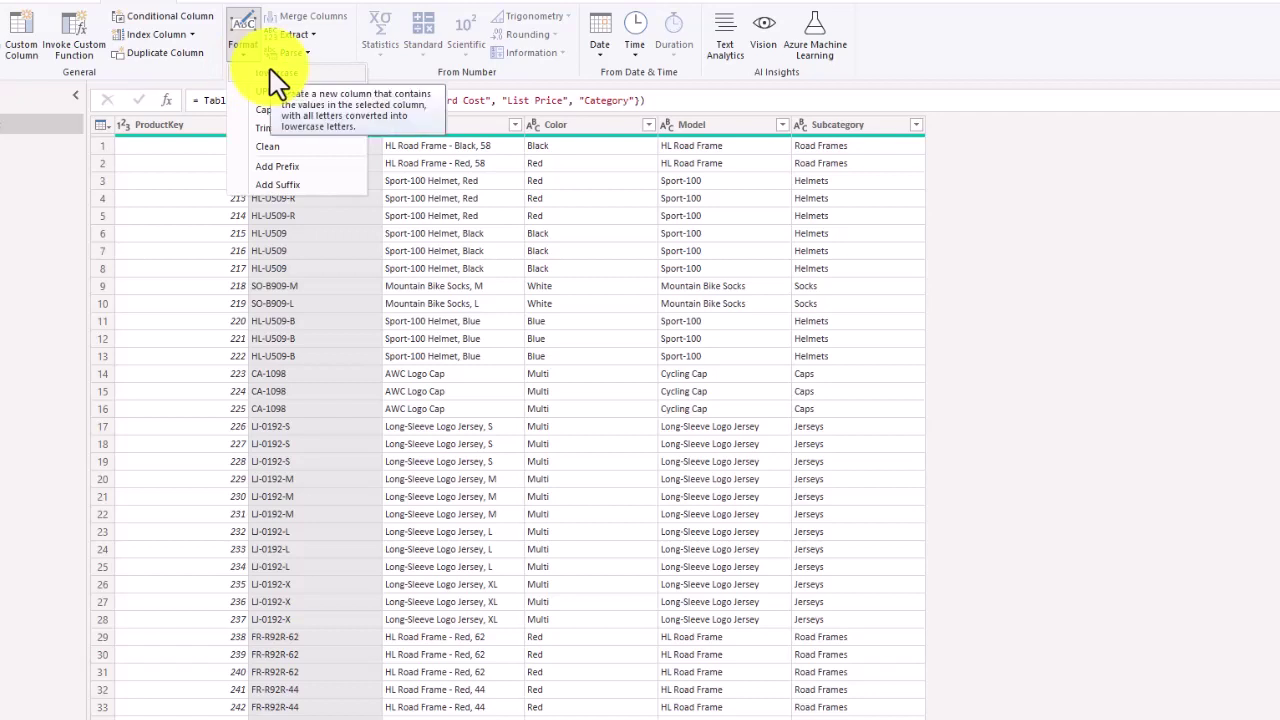
left_click(270, 72)
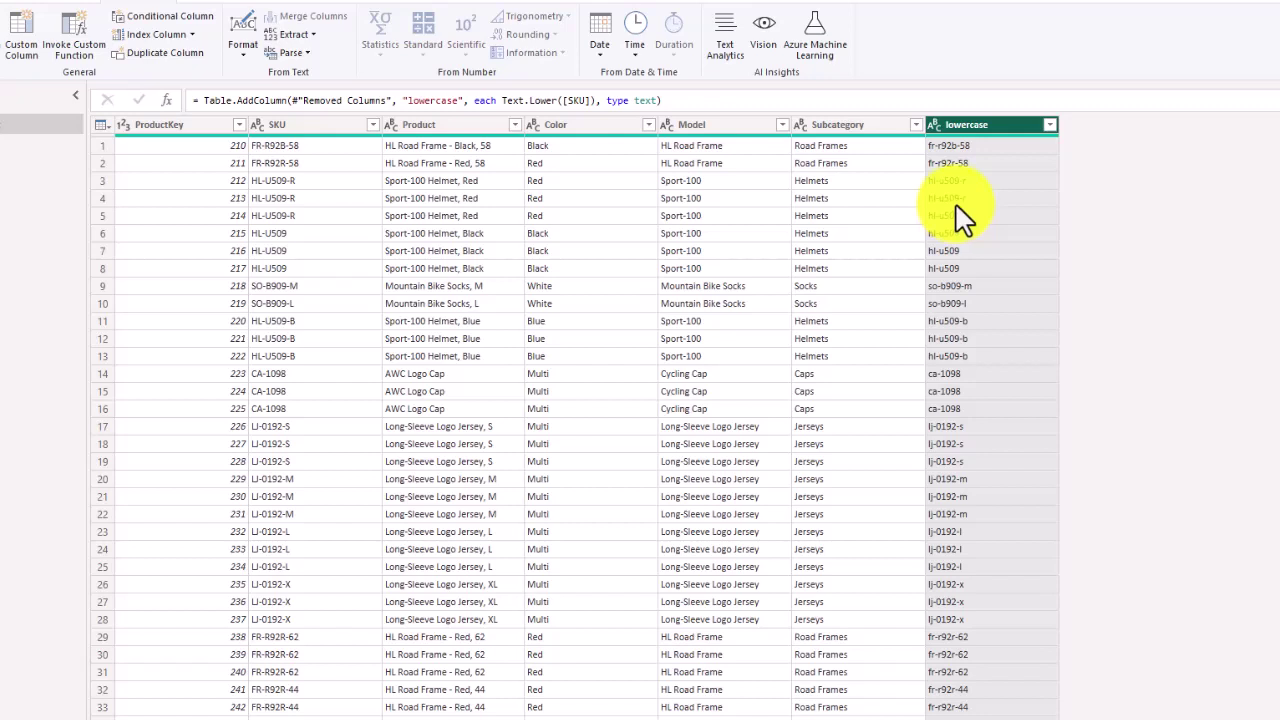
Add a column extracting the SKU text before the '-' delimiter
left_click(300, 130)
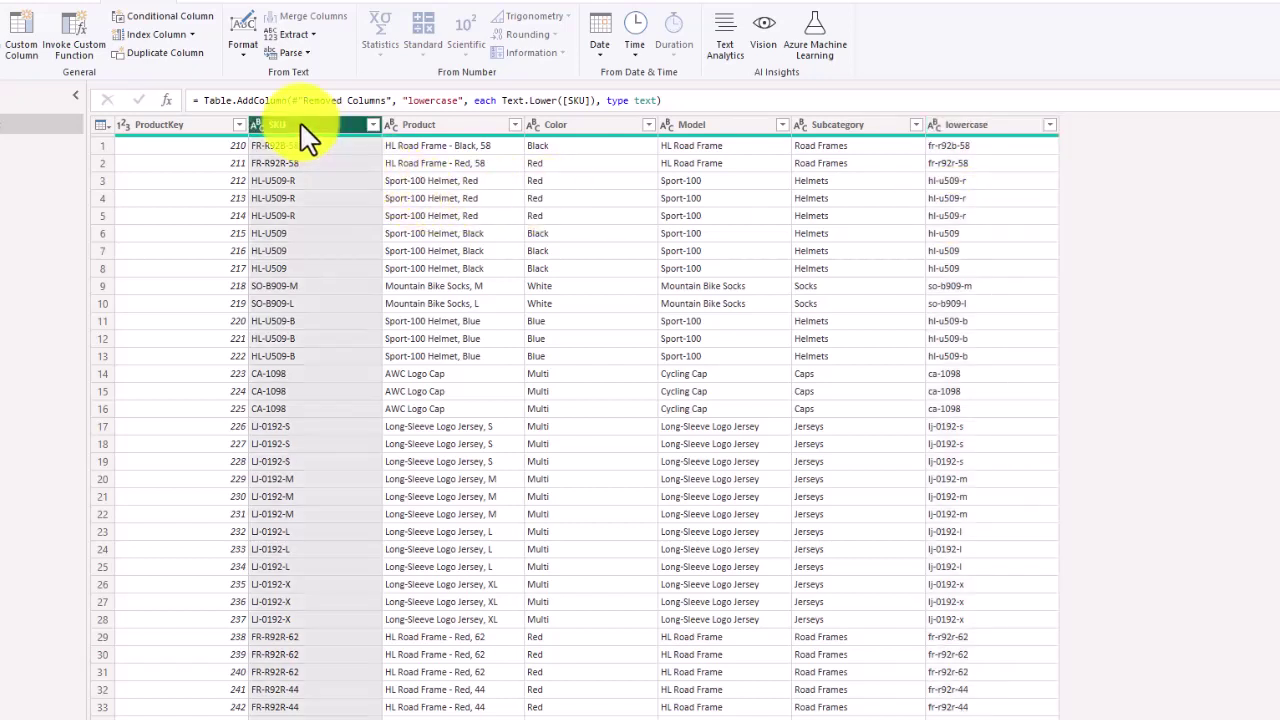
left_click(308, 34)
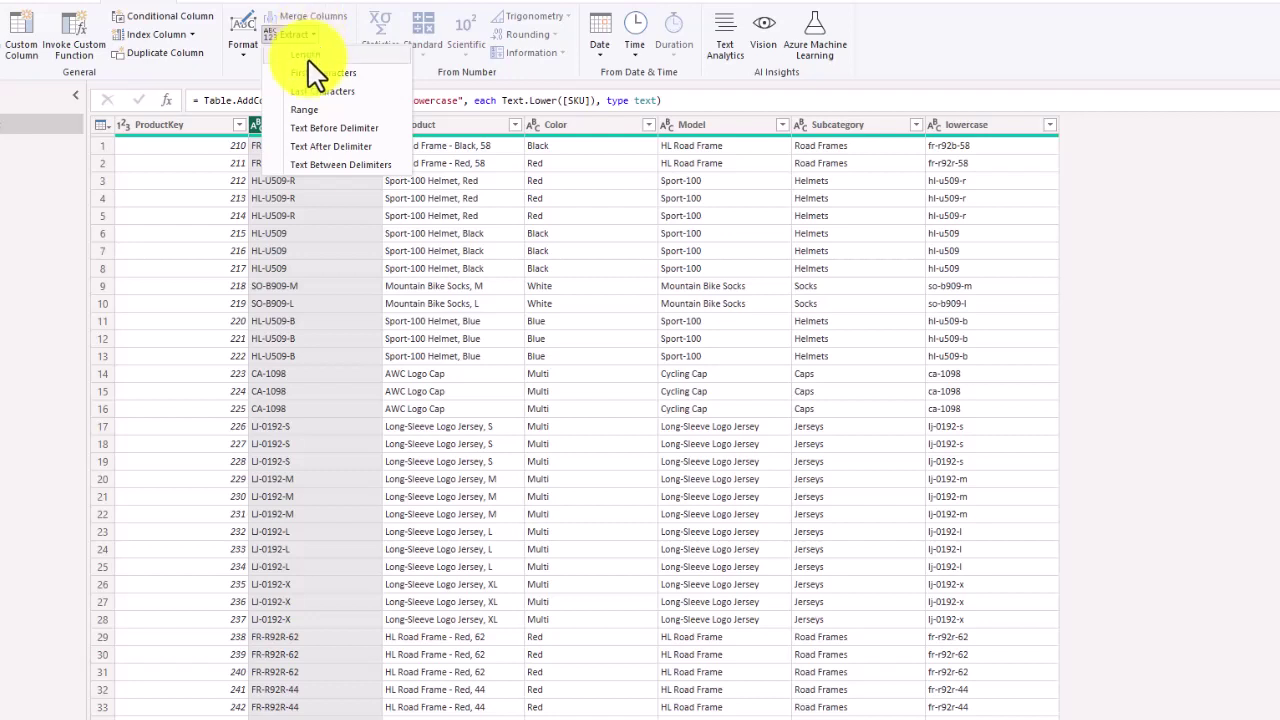
key("Escape")
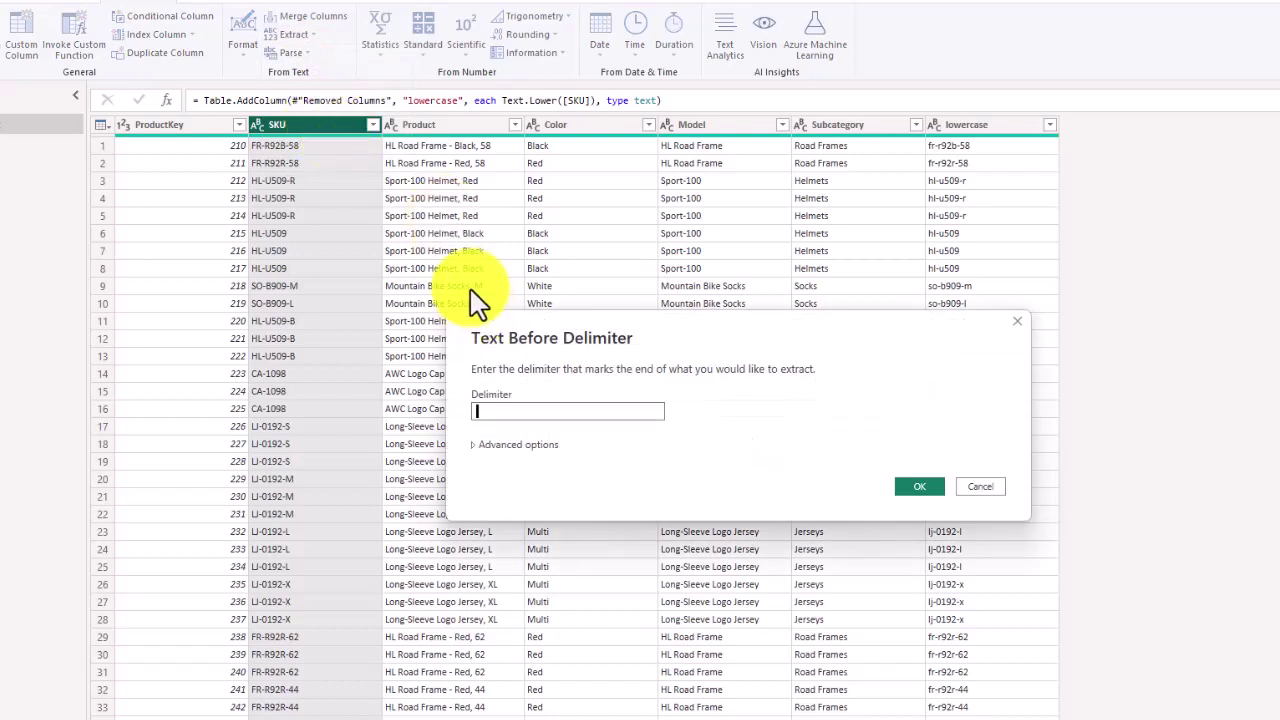
type("-")
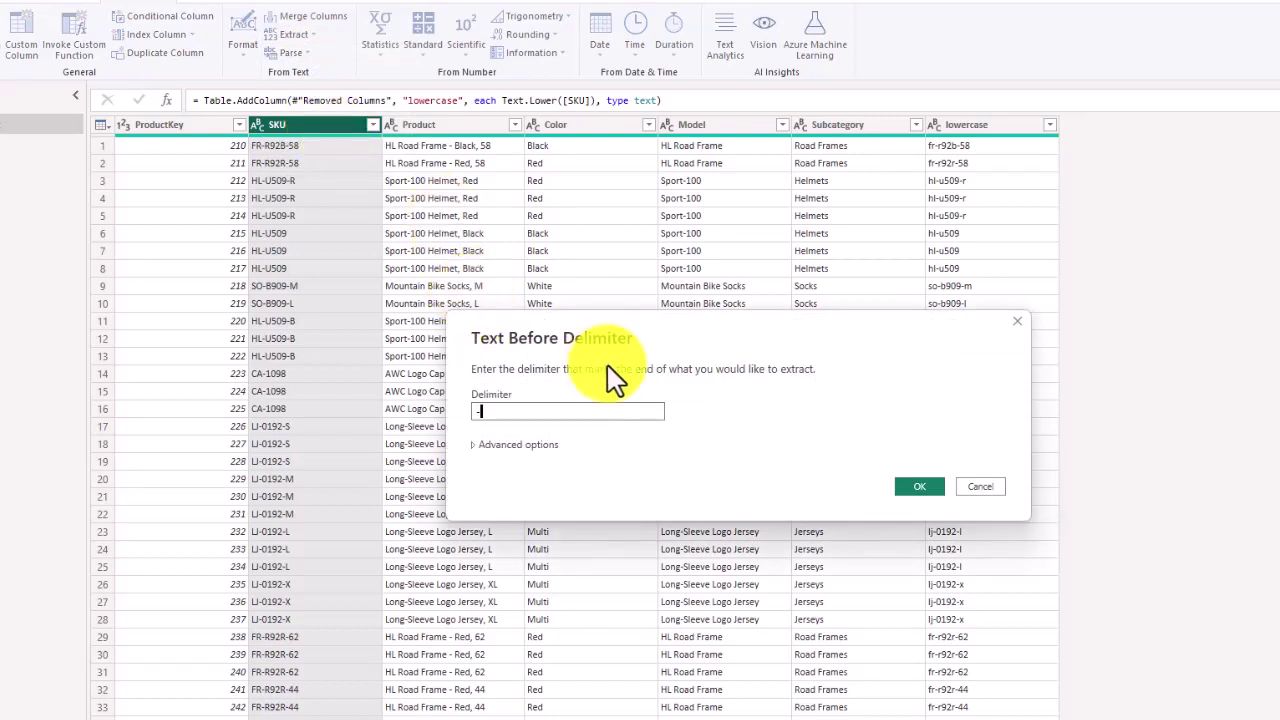
left_click(900, 505)
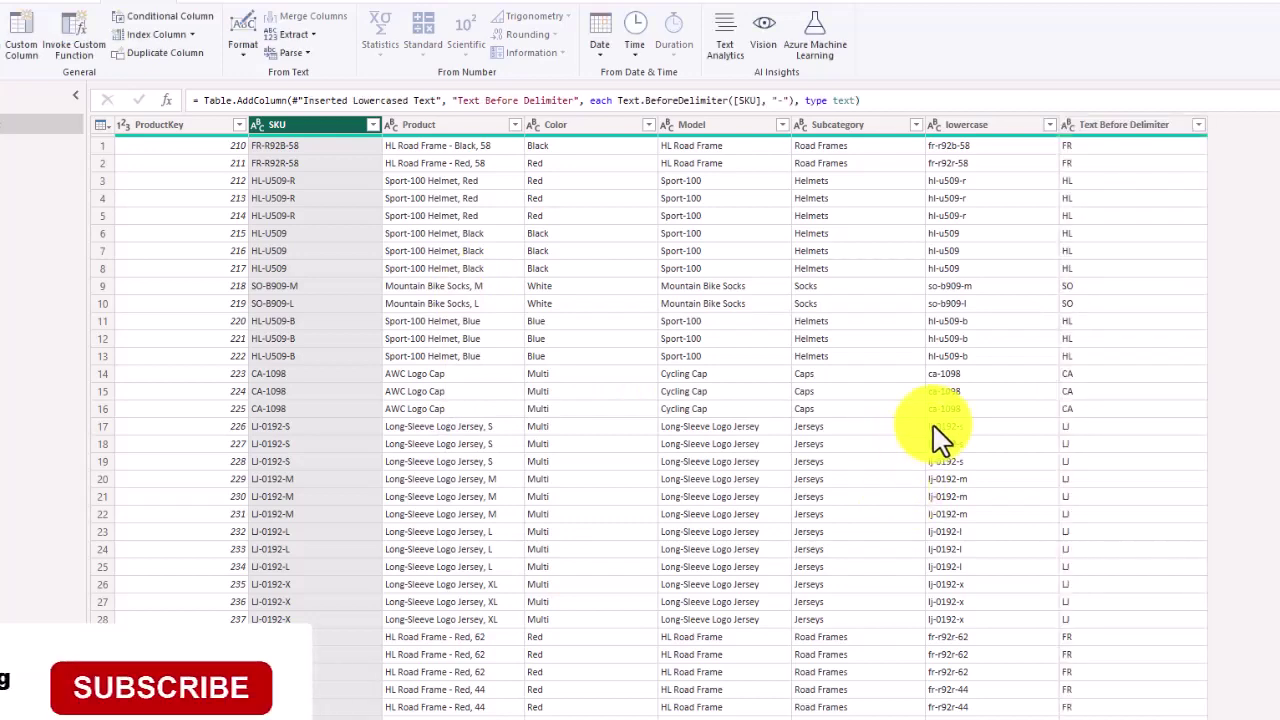
Rename the new Text Before Delimiter column to Country
double_click(1125, 126)
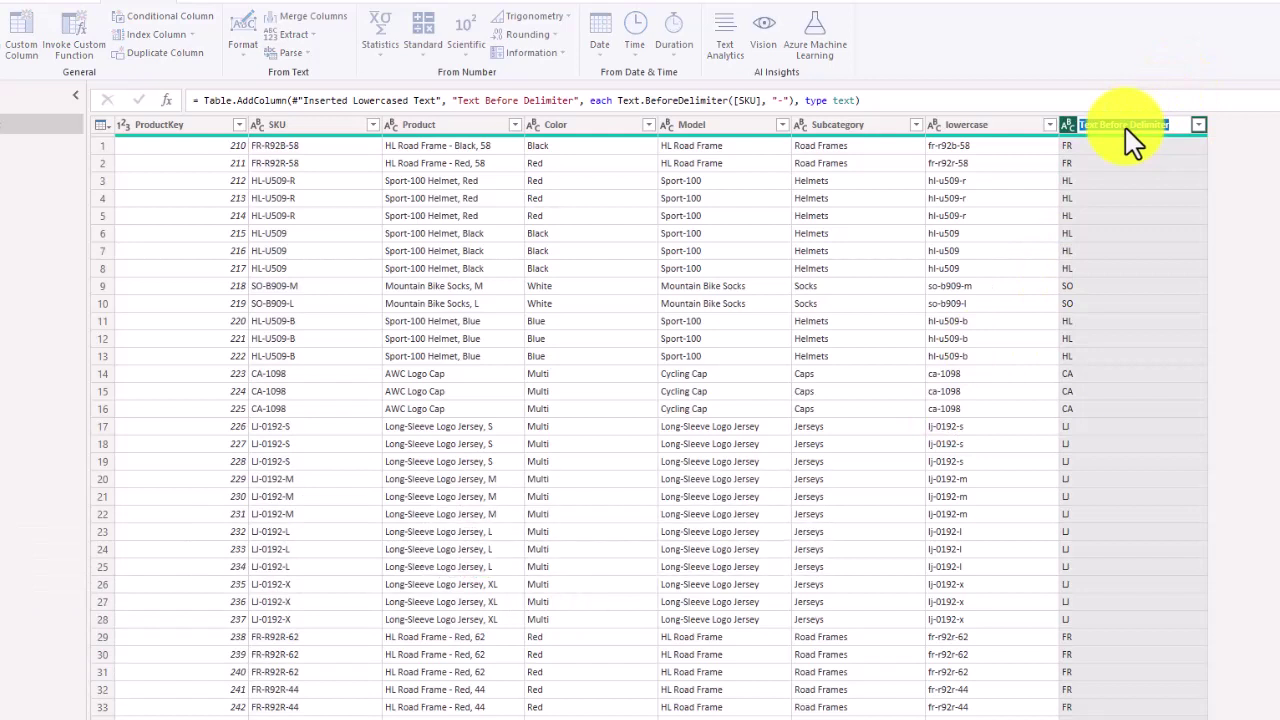
type("Country")
key("Return")
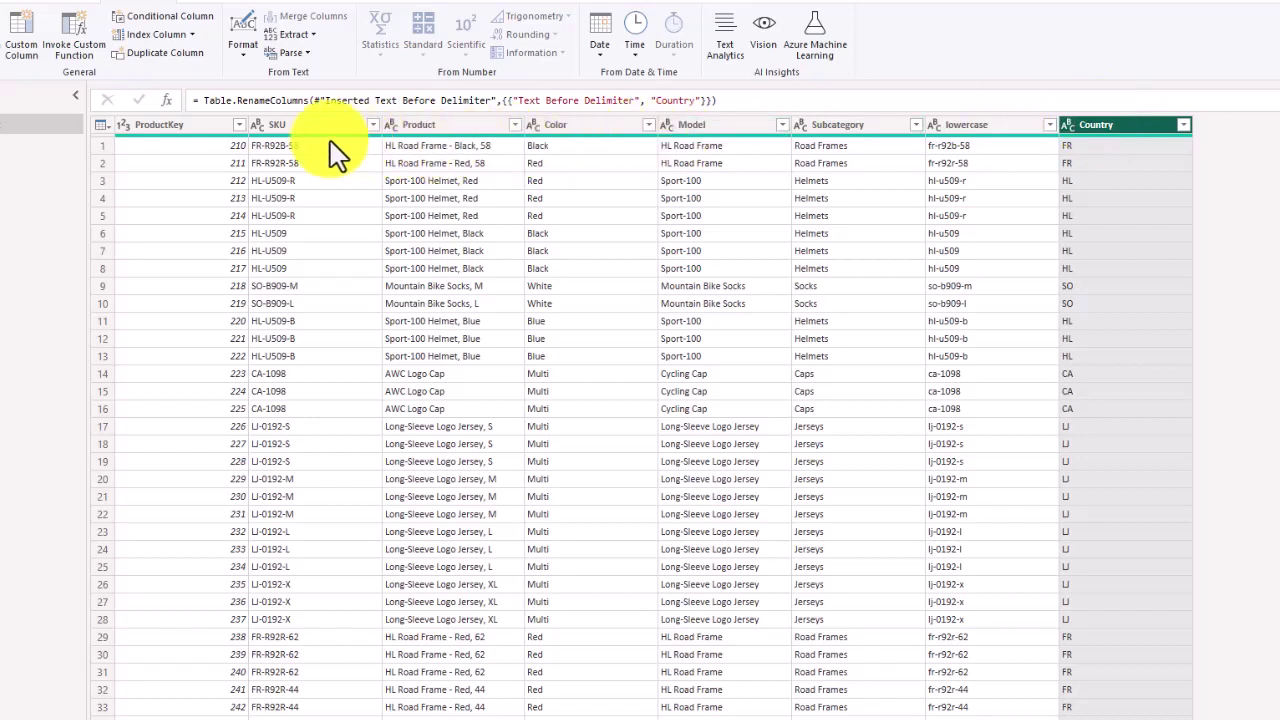
Extract the SKU text between '-' start and '-' end delimiters into a new column
left_click(305, 126)
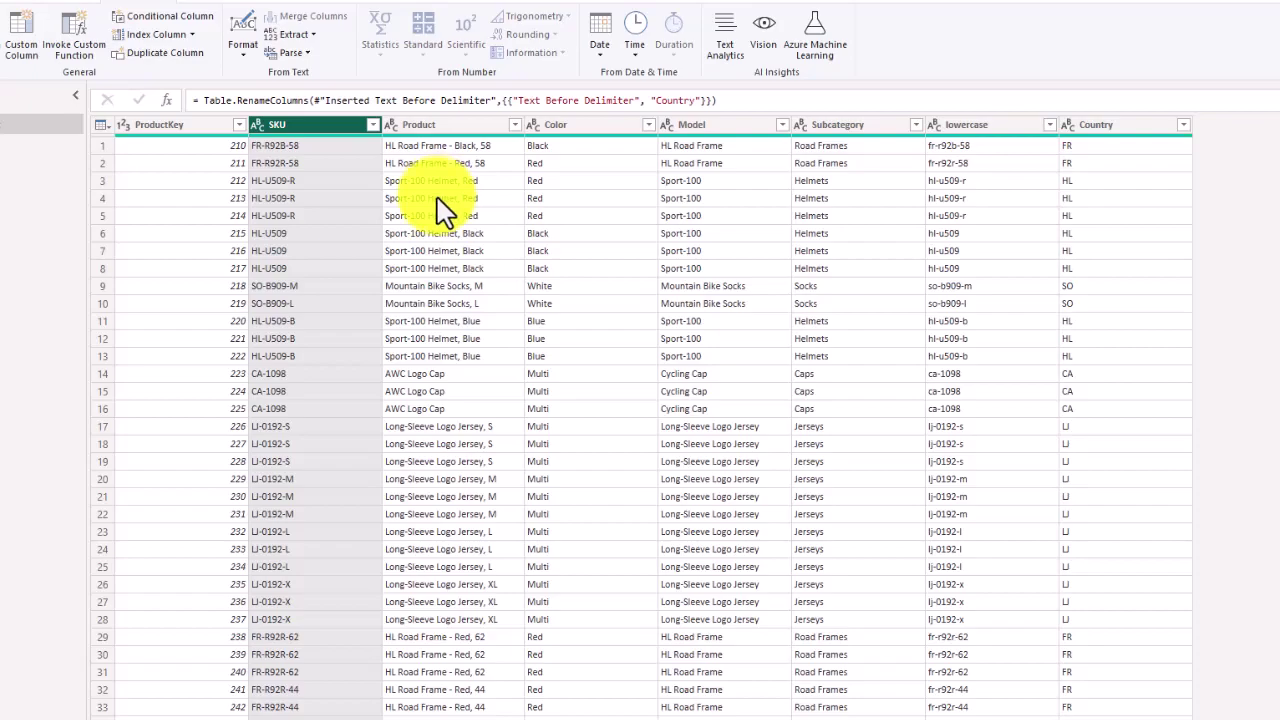
left_click(303, 35)
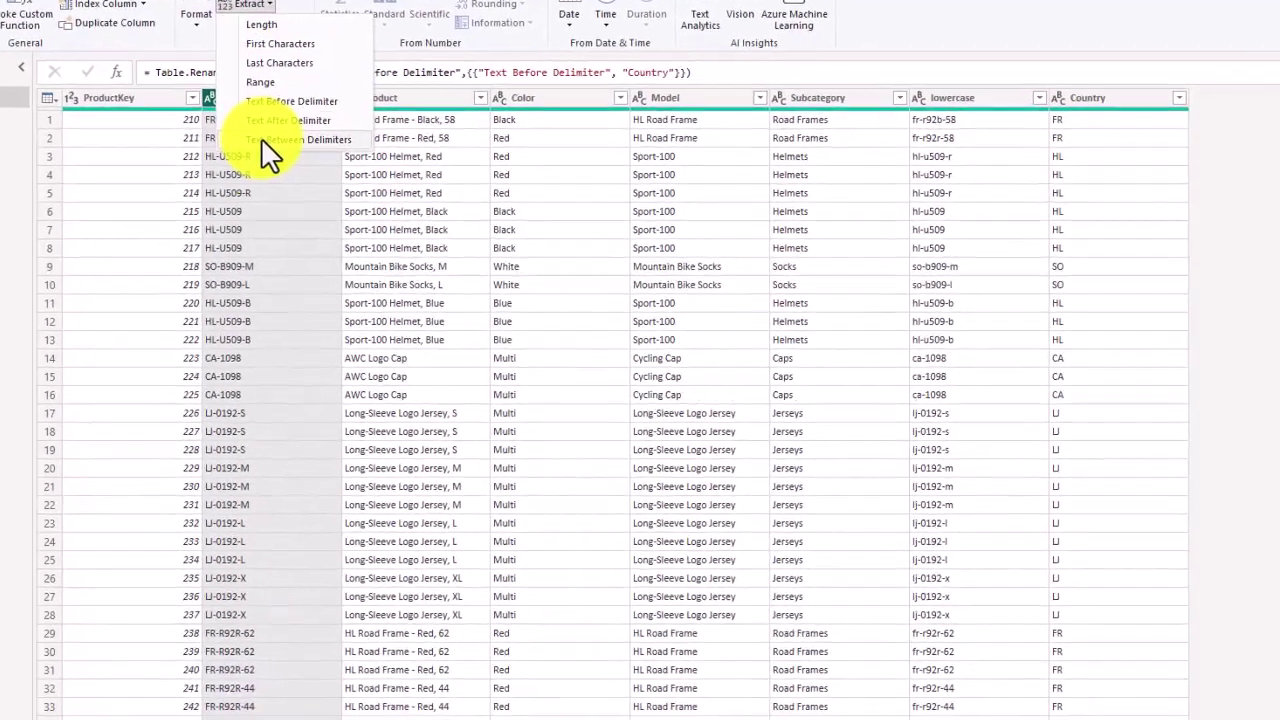
left_click(305, 164)
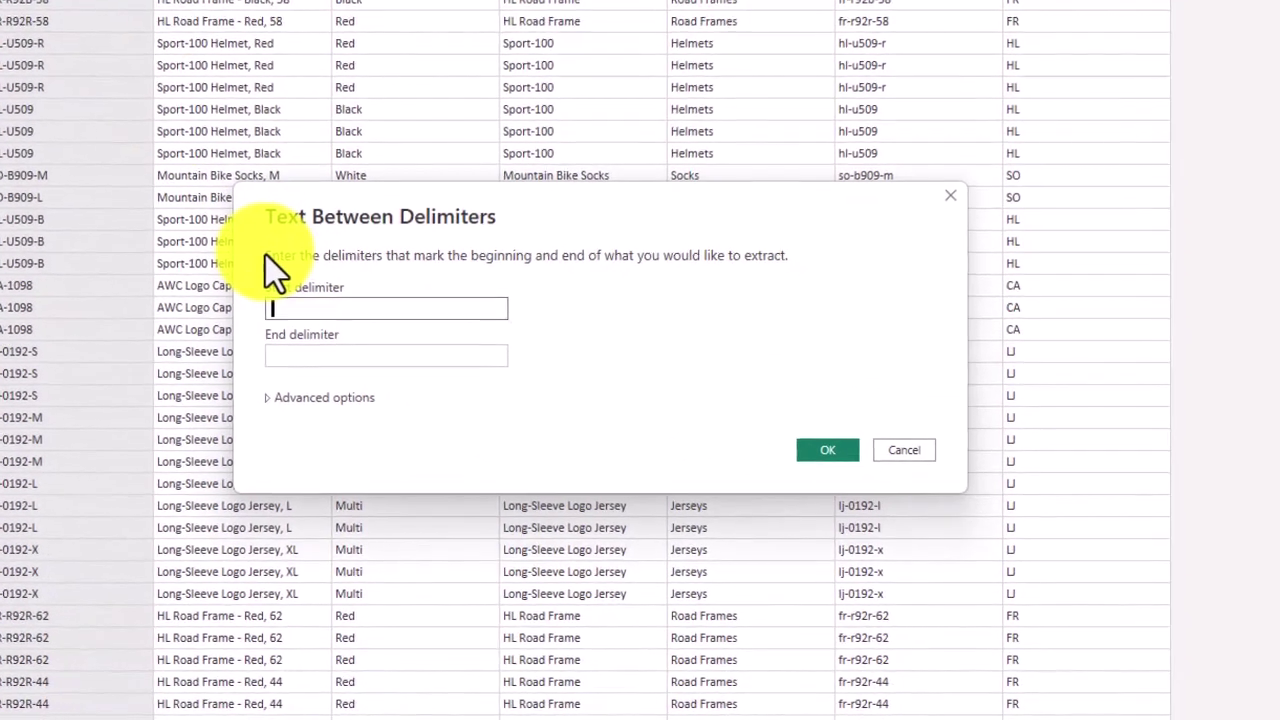
type("-")
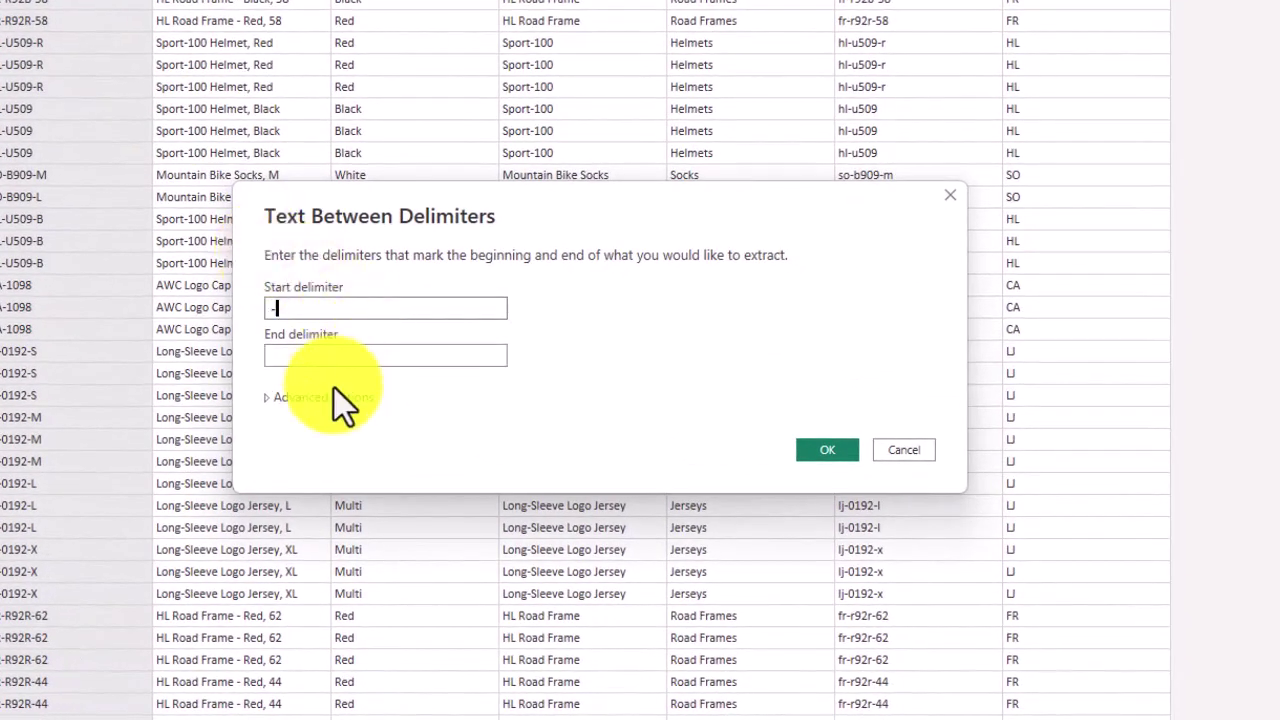
left_click(308, 354)
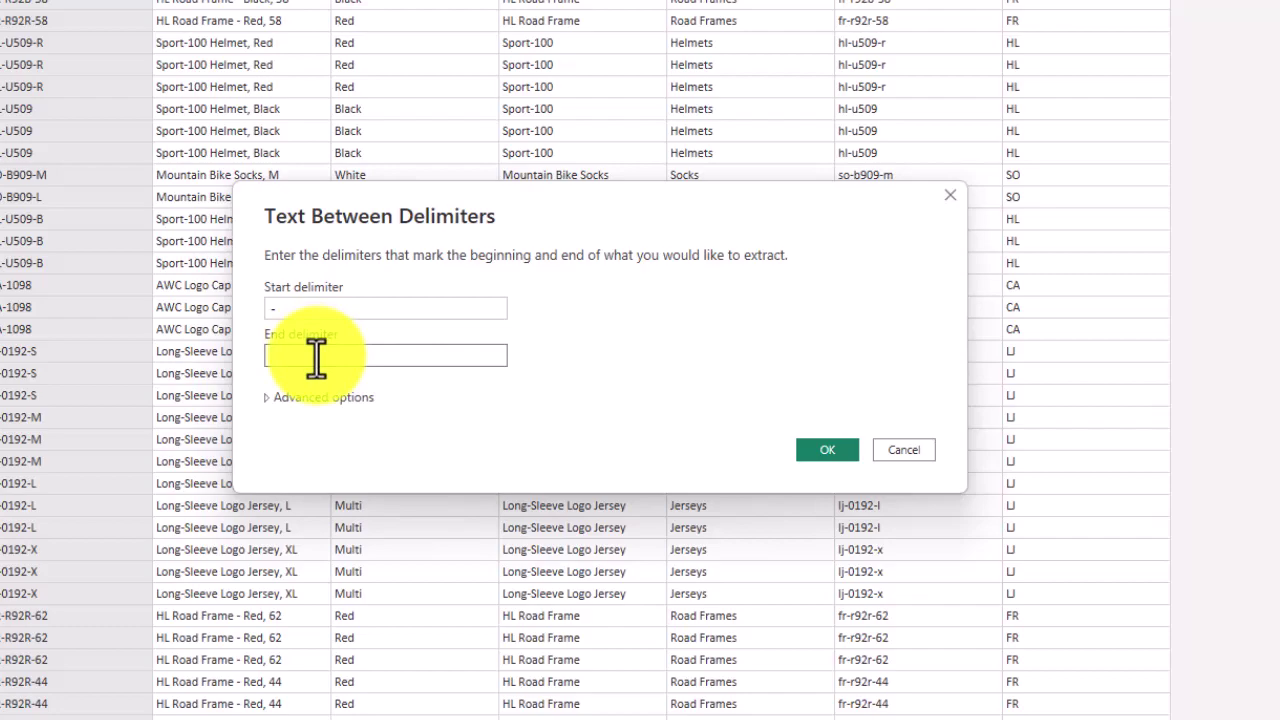
type("-")
left_click(818, 452)
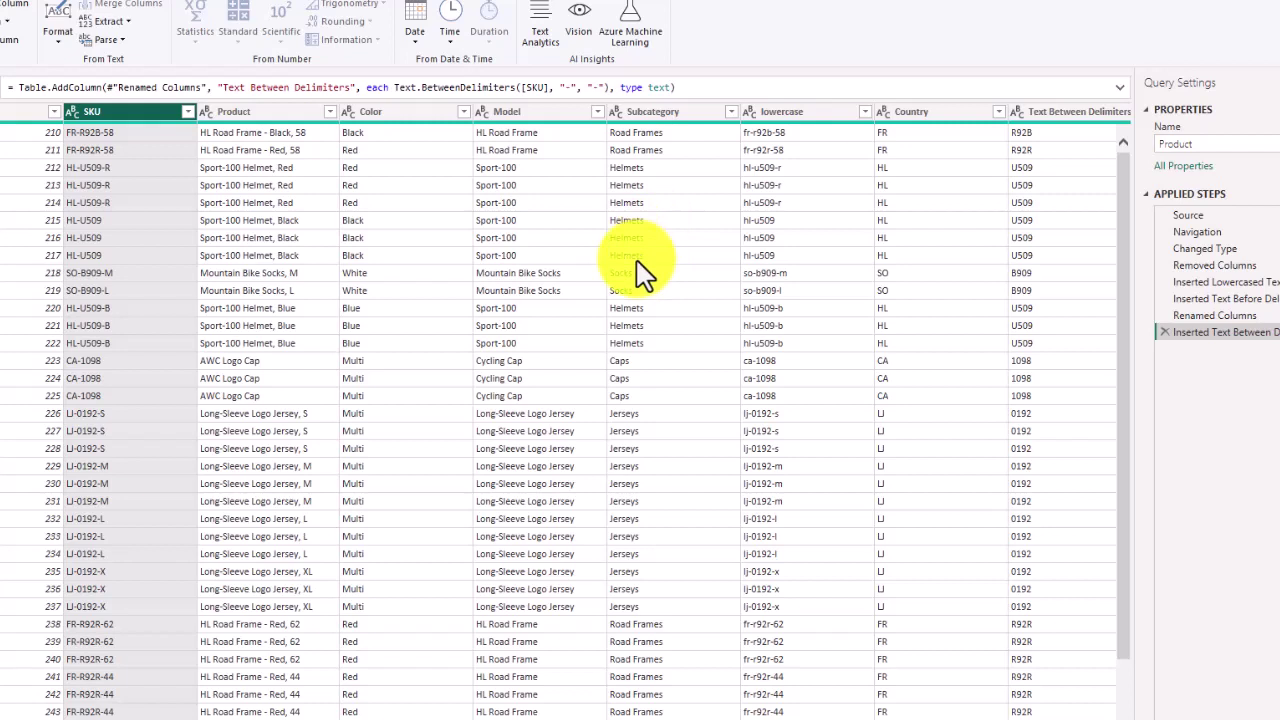
Add a Capitalize Each Word column from the Country codes, e.g. Fr, Hl, So
left_click(913, 110)
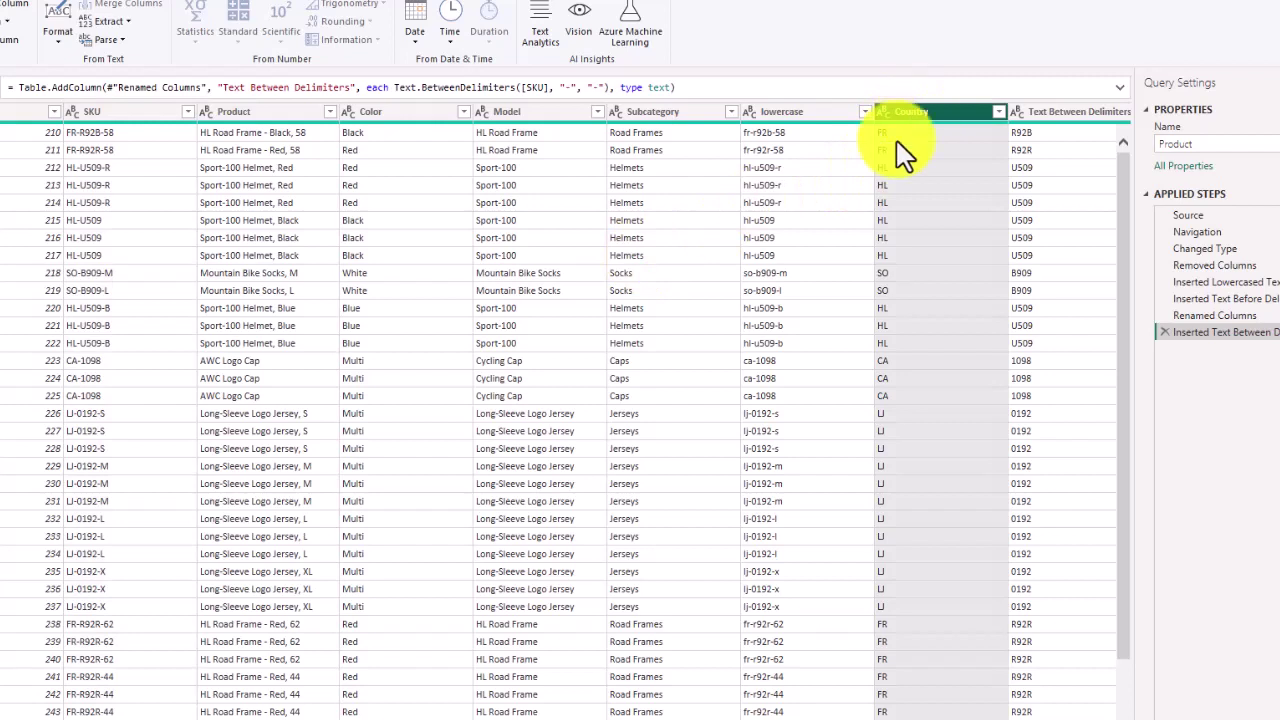
left_click(62, 36)
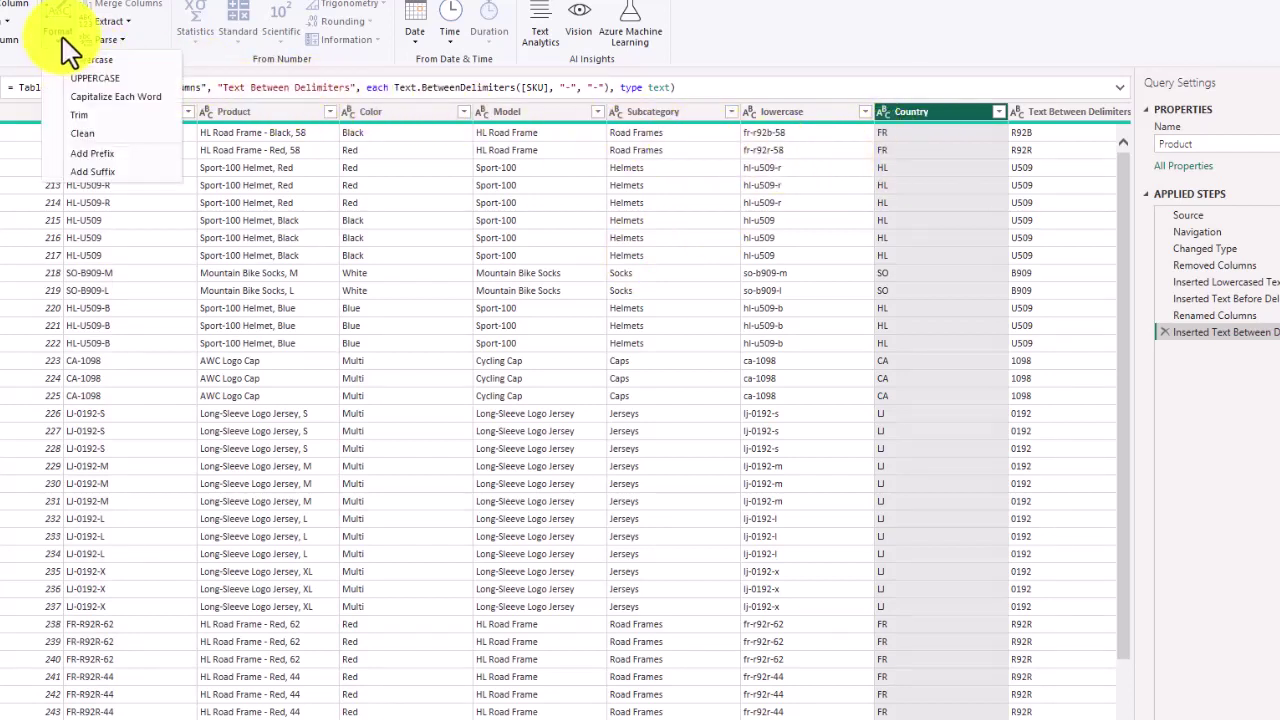
left_click(95, 98)
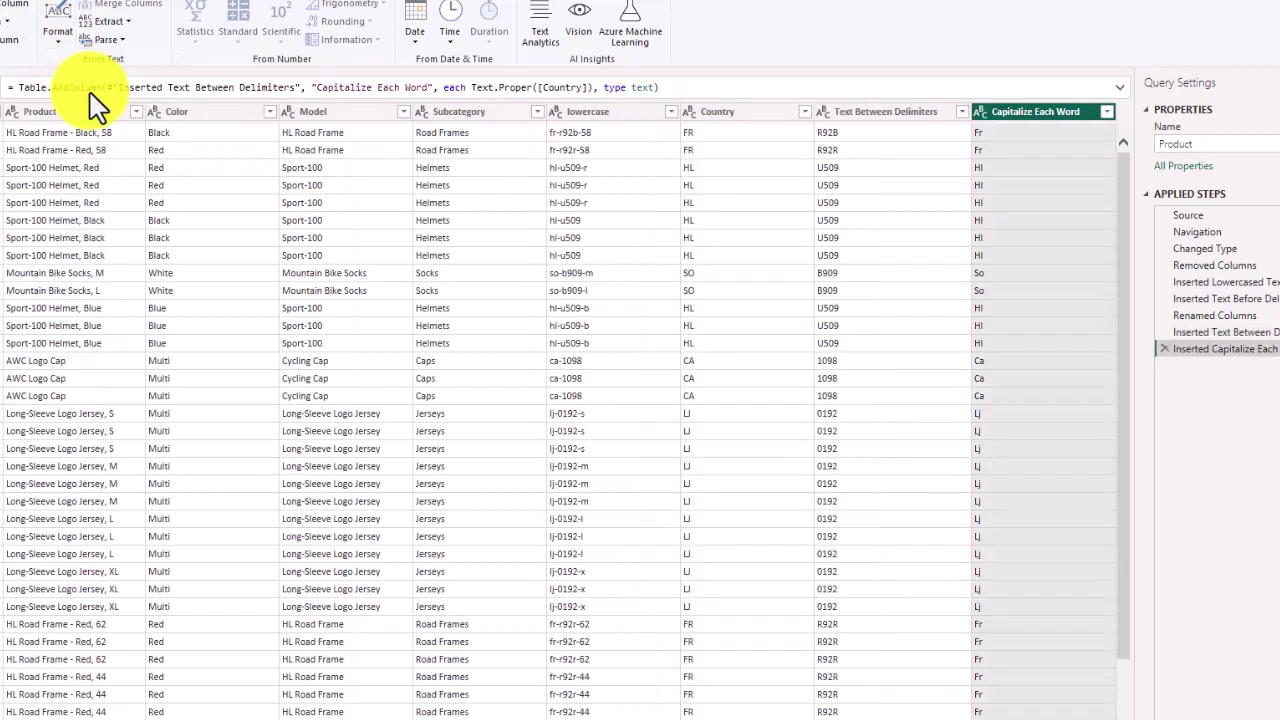